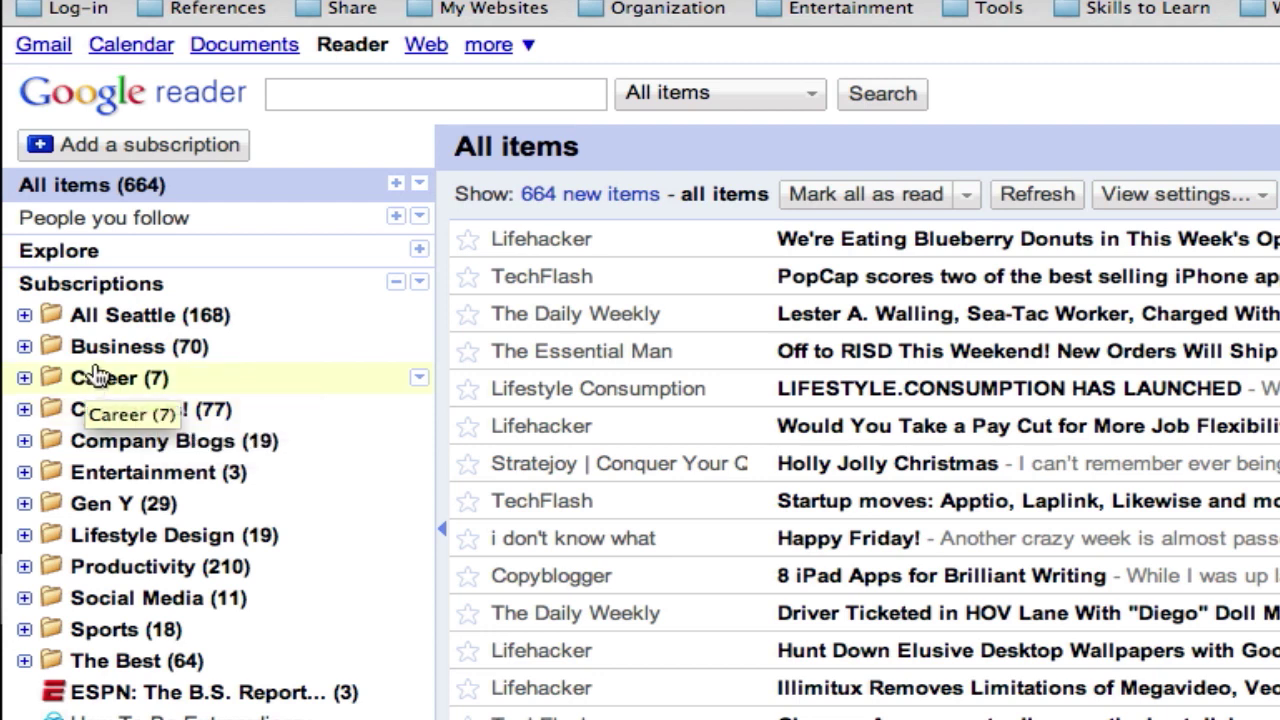
Step: Briefly expand and collapse the Business and All Seattle folders to check their feeds
click(24, 346)
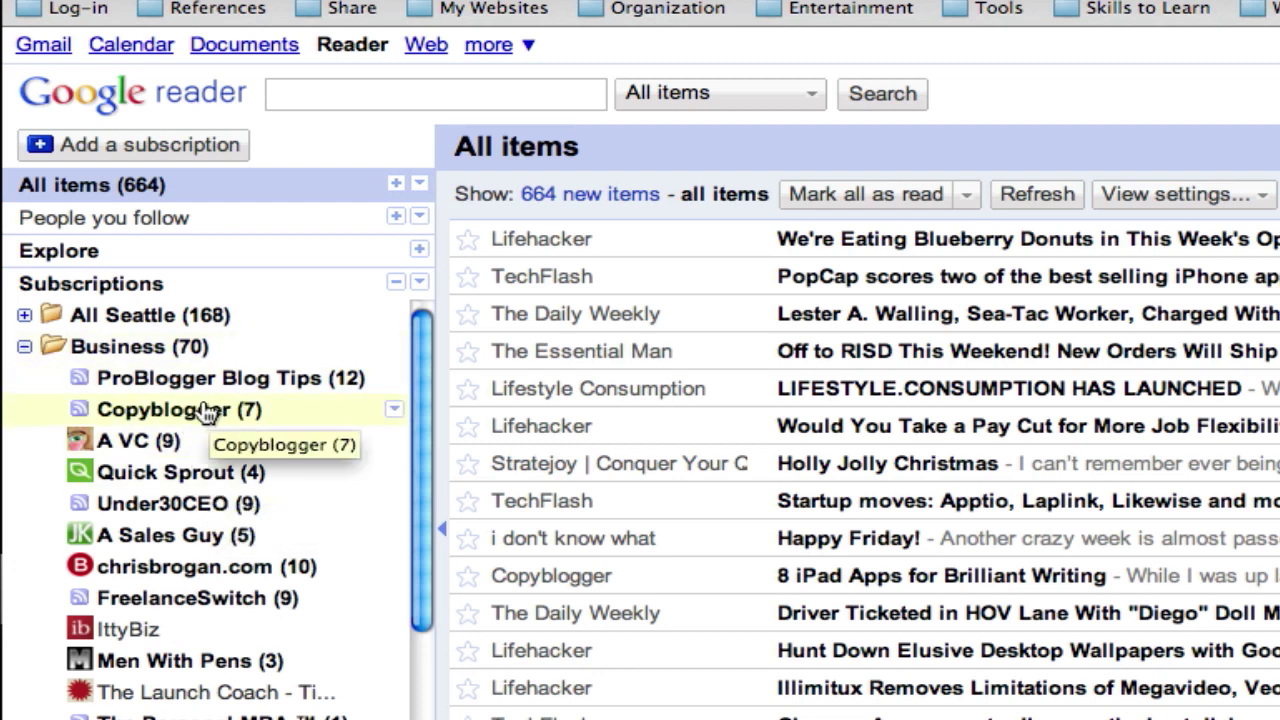
click(24, 346)
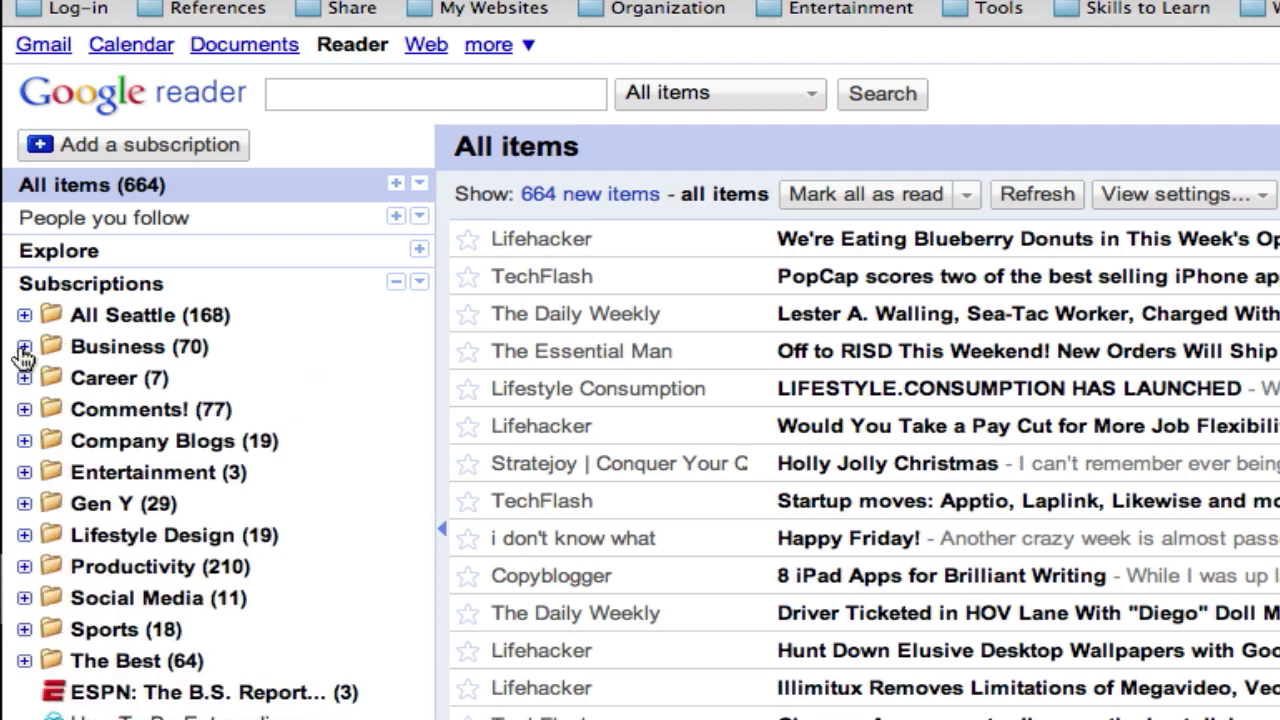
click(24, 316)
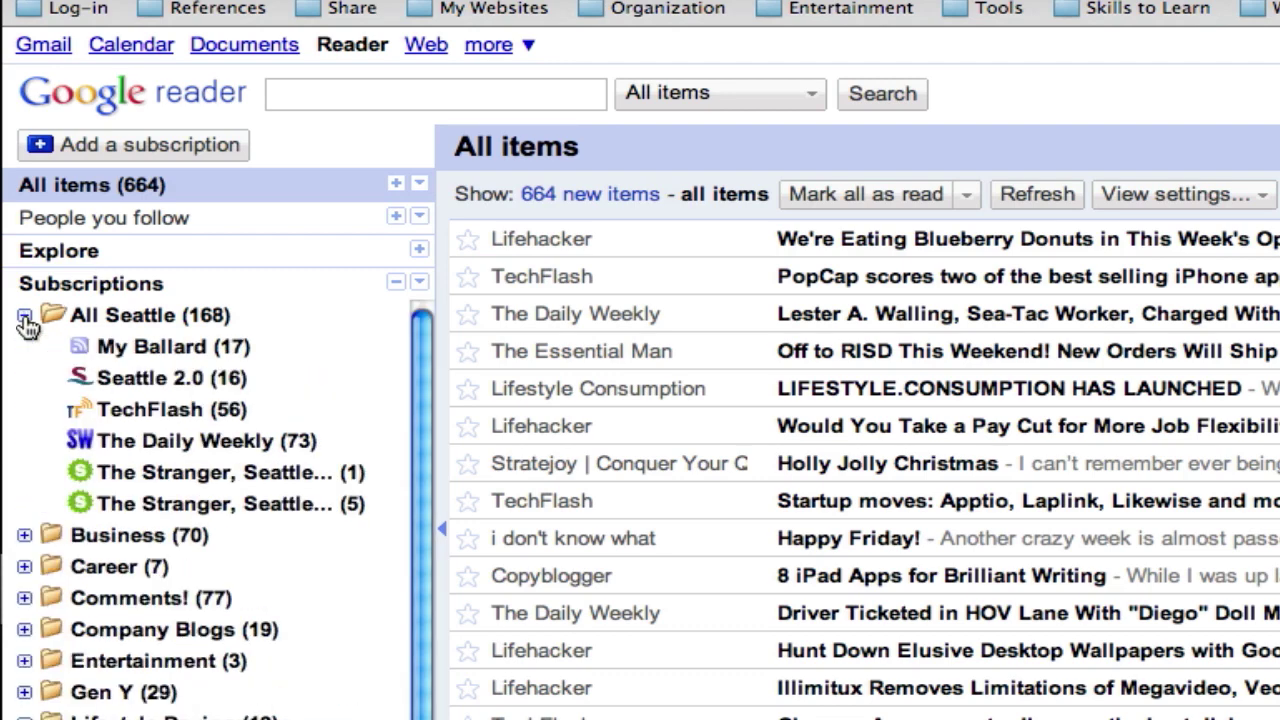
click(24, 316)
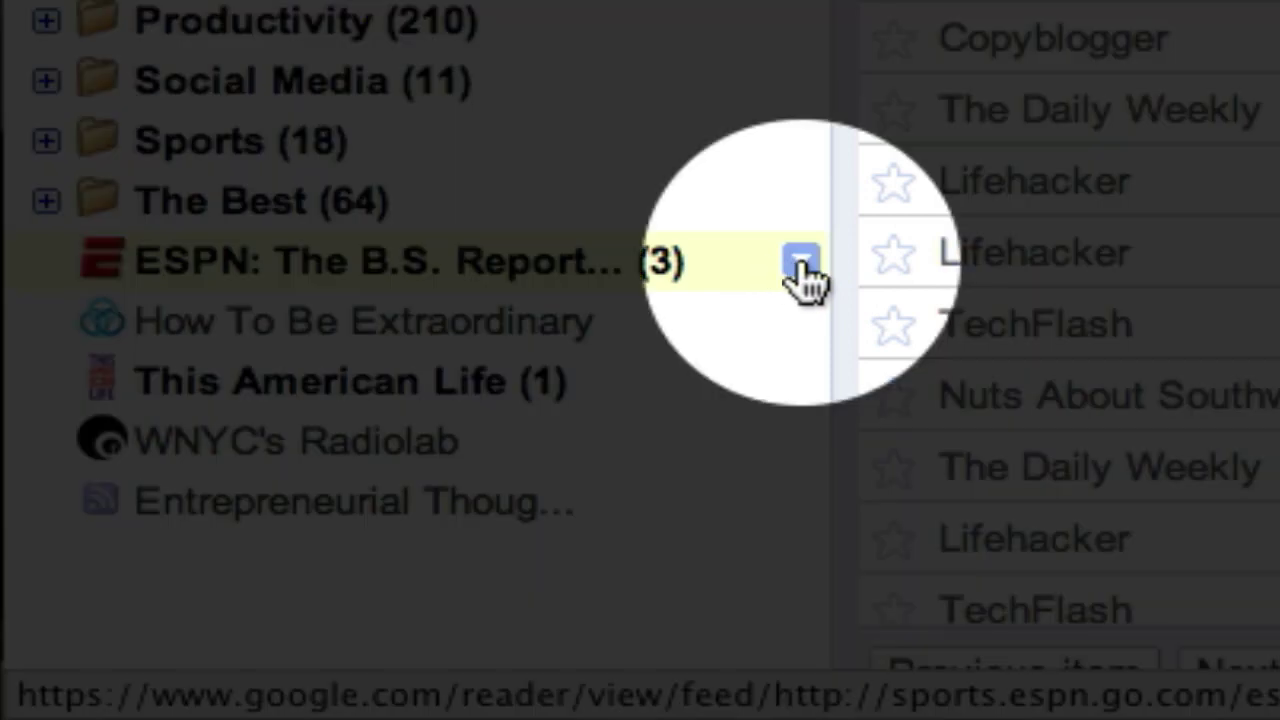
Step: Put the ESPN feed into a newly created folder named 'New Folder'
click(805, 276)
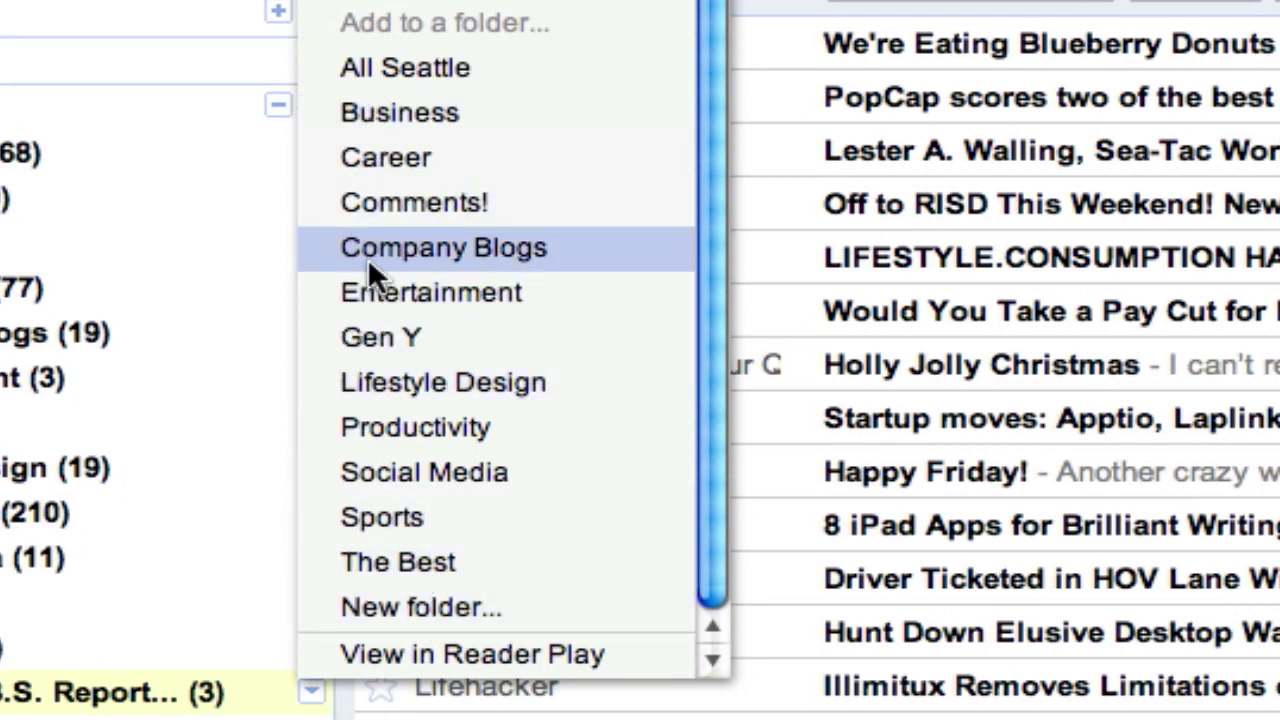
click(441, 606)
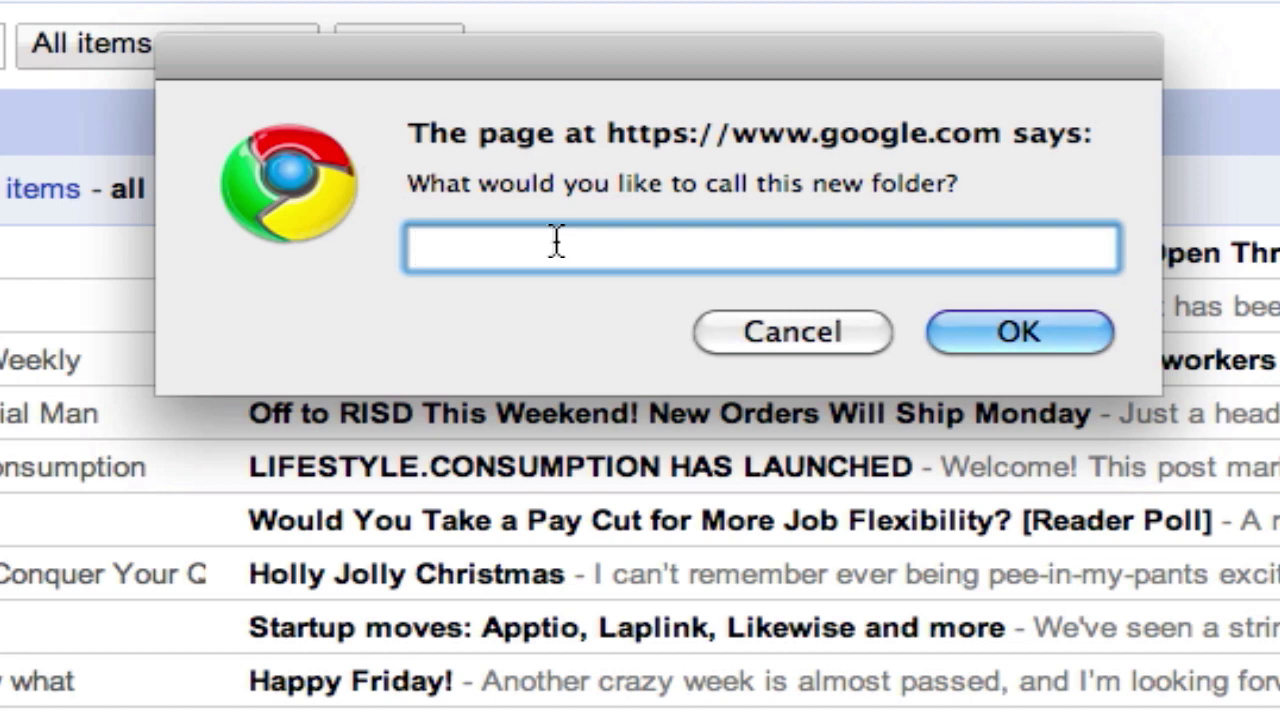
text(New )
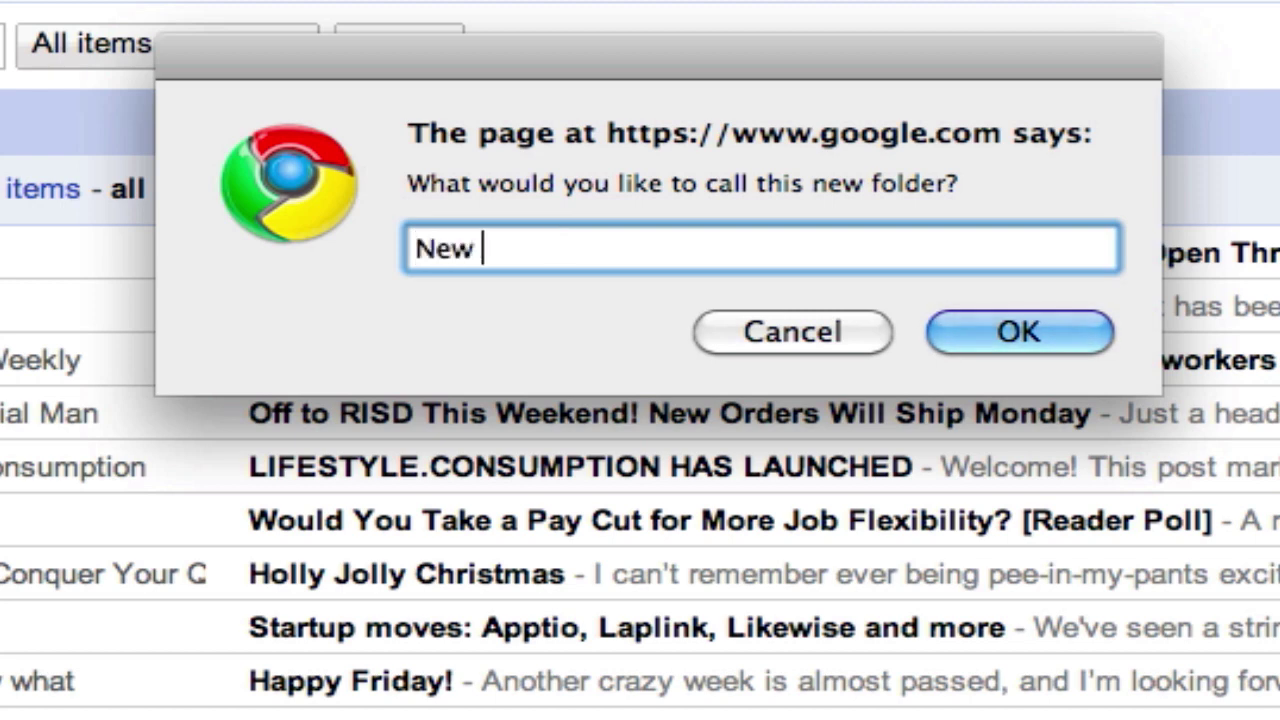
text(Folder)
key(Return)
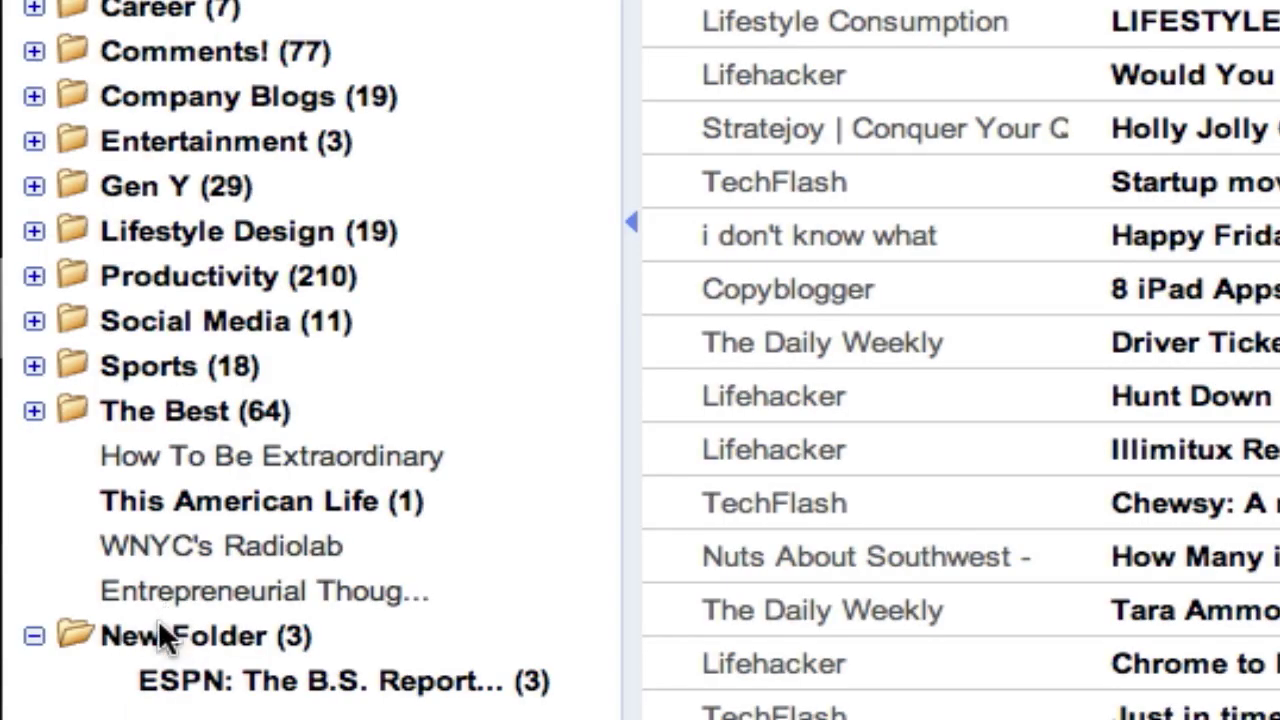
Step: Collapse New Folder and move it up between Lifestyle Design and Productivity
click(32, 636)
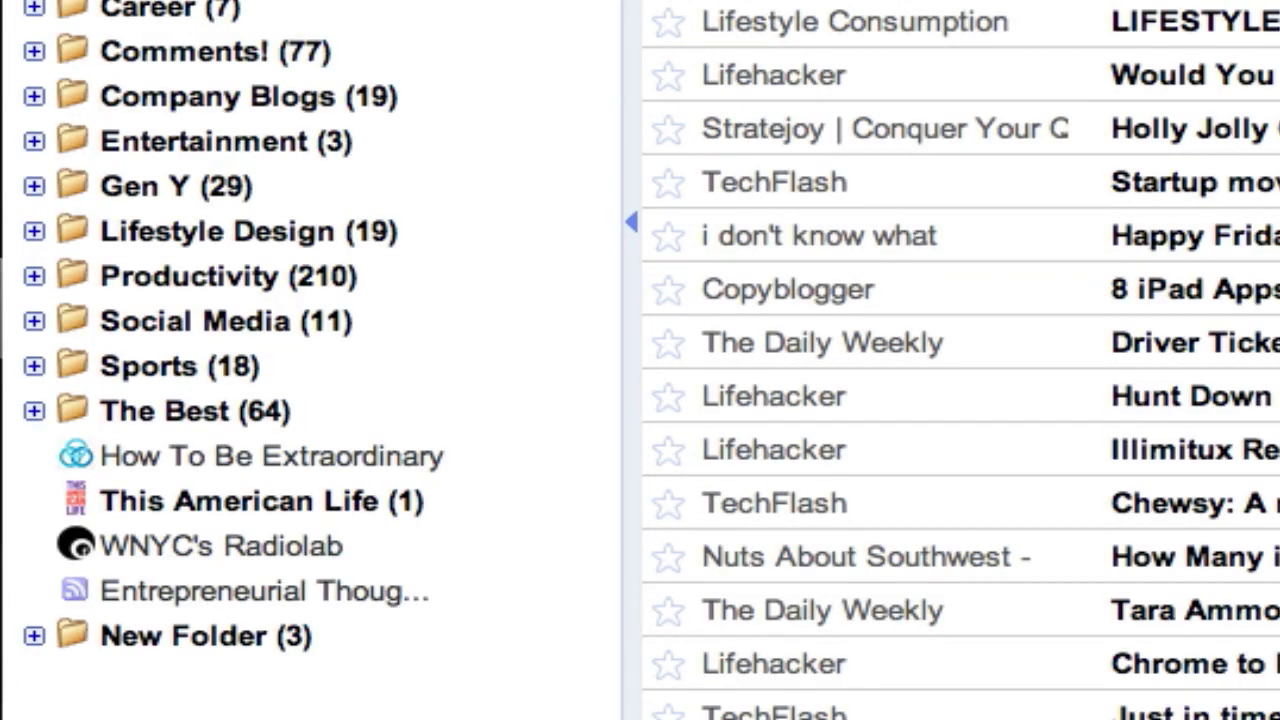
mouse_move(224, 652)
drag(205, 655, 214, 262)
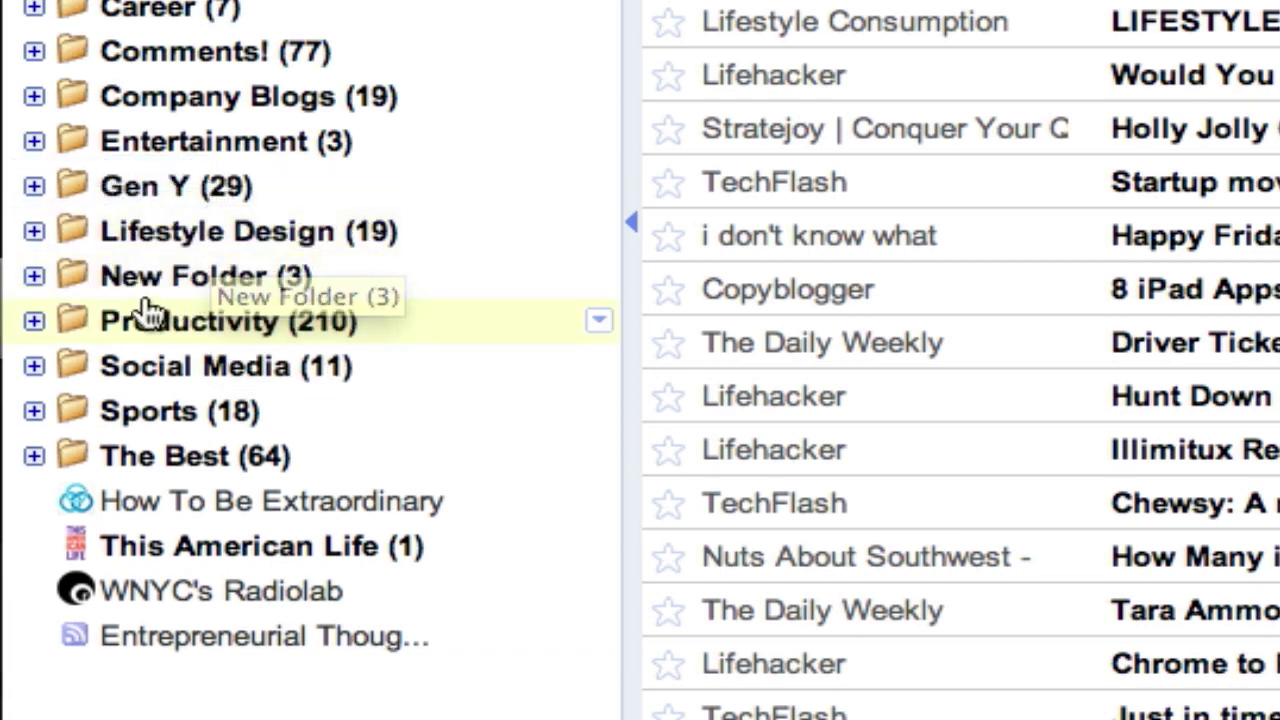
Step: Expand New Folder, drag How To Be Extraordinary into it, then back to the loose feeds
click(34, 277)
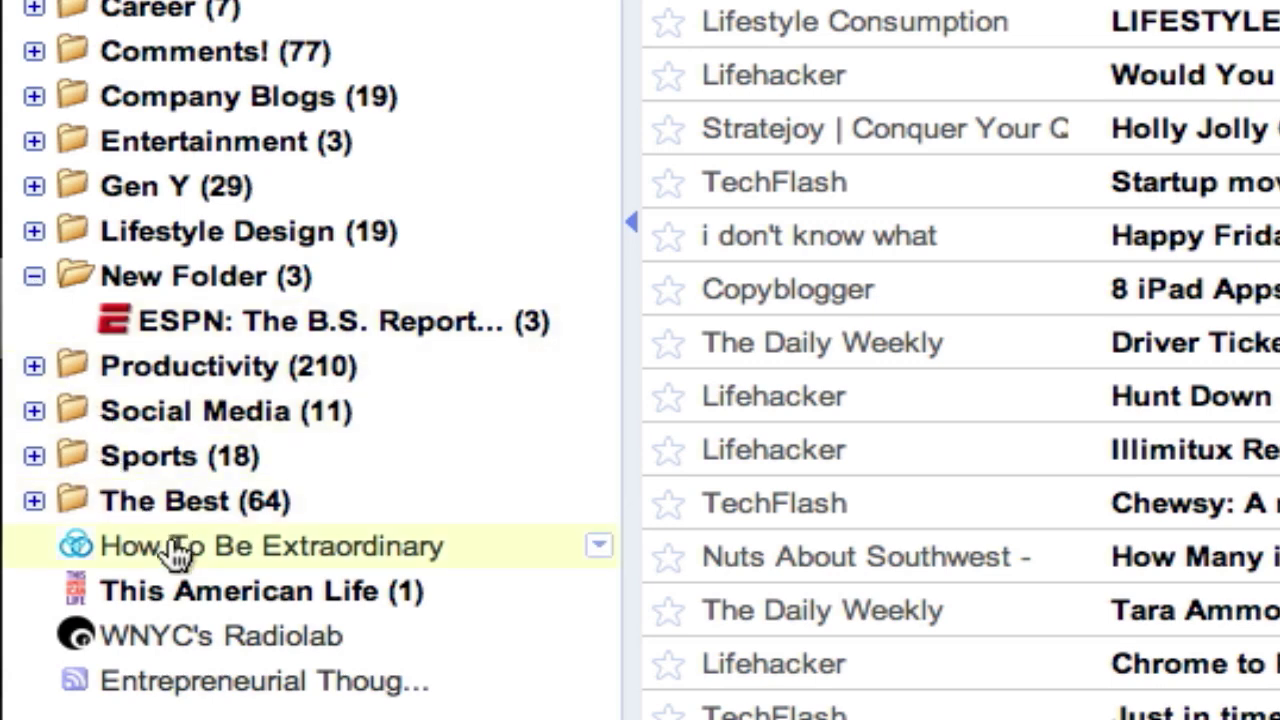
drag(175, 550, 180, 287)
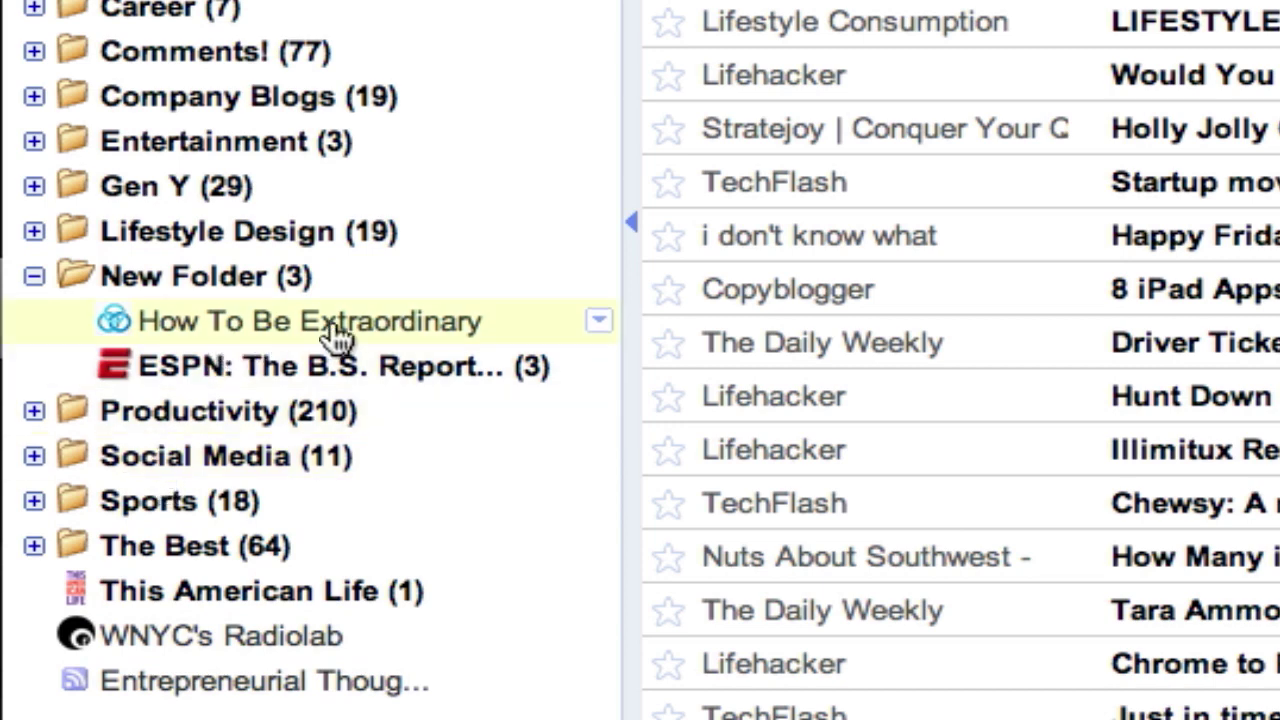
drag(335, 332, 324, 702)
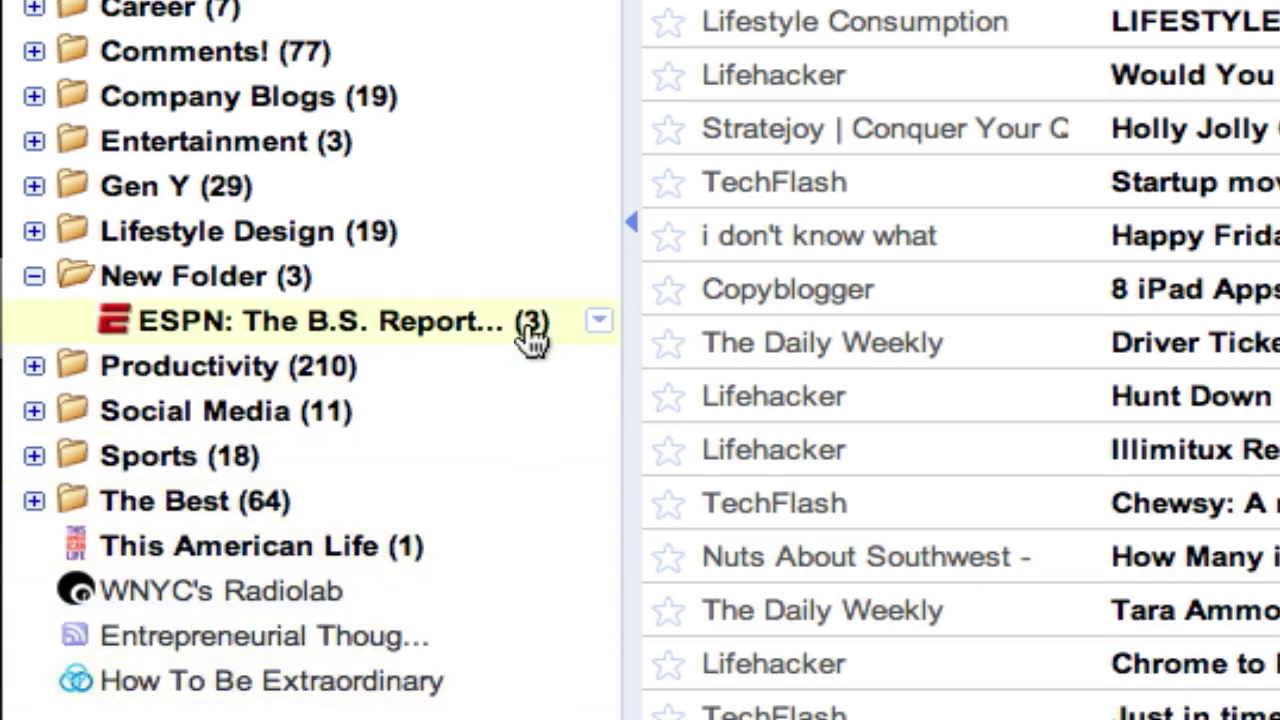
Step: Uncheck New Folder for the ESPN feed, then delete the empty New Folder tag
click(598, 322)
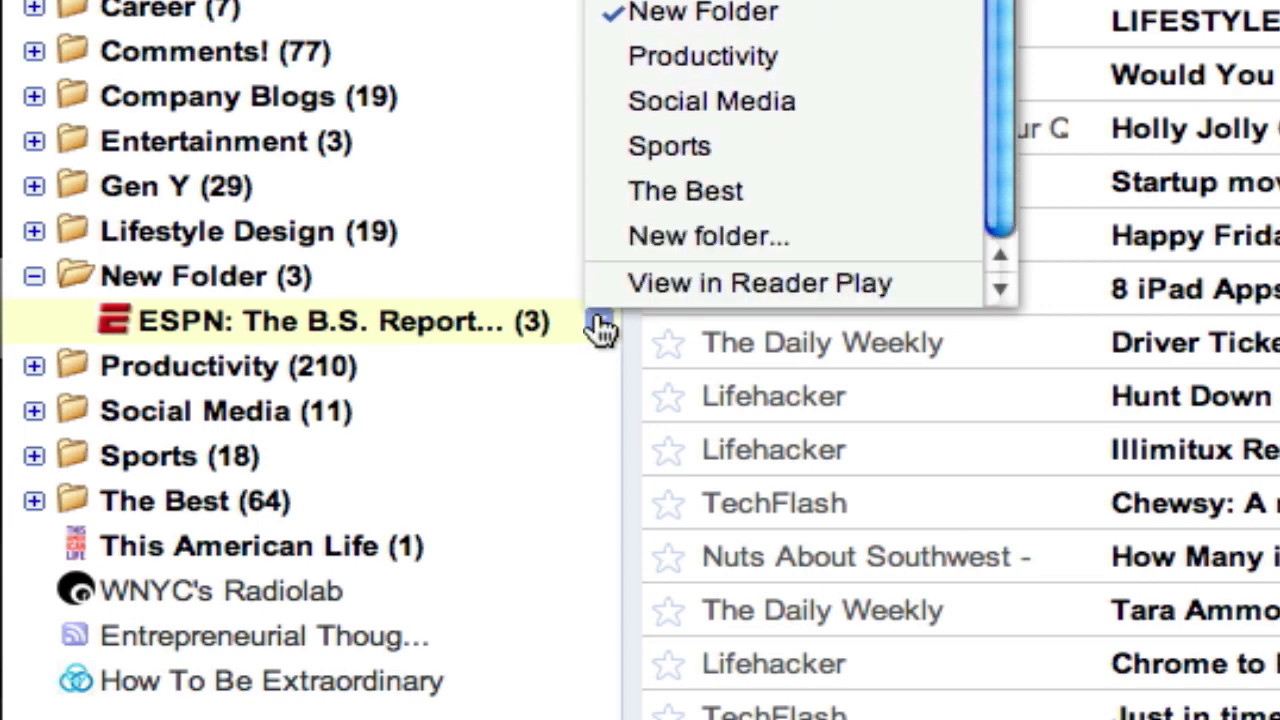
click(772, 14)
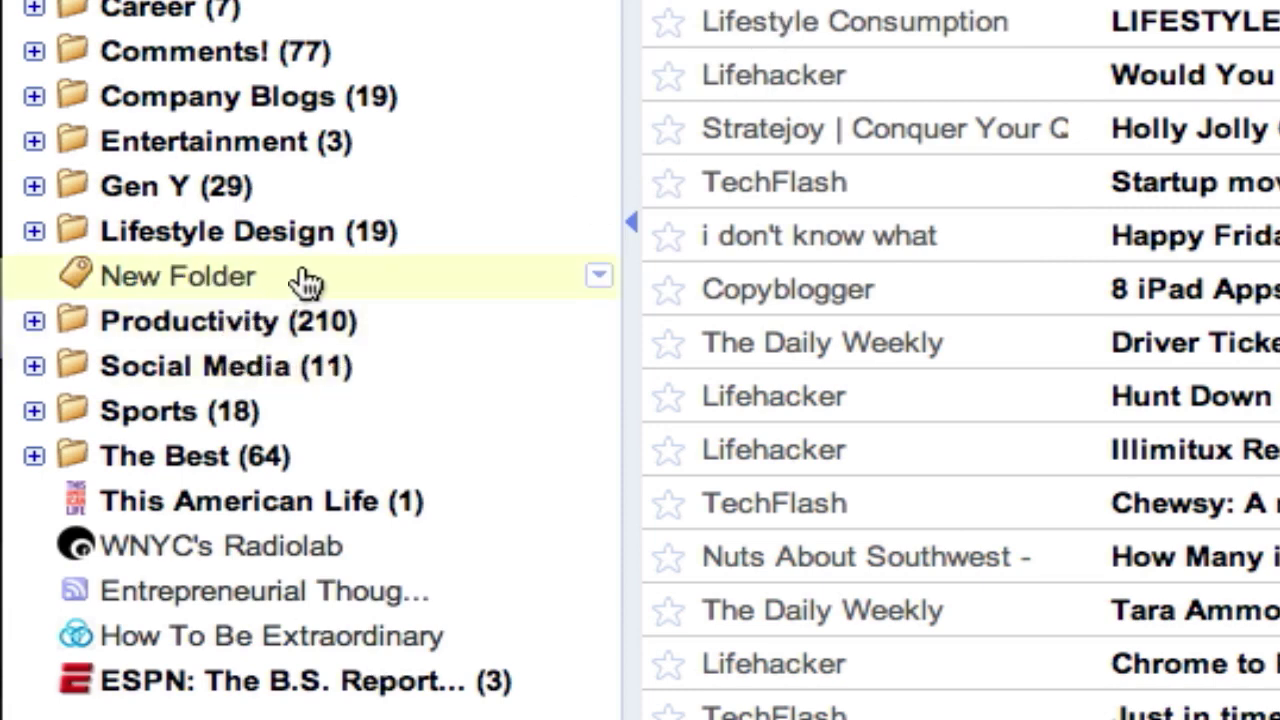
click(600, 282)
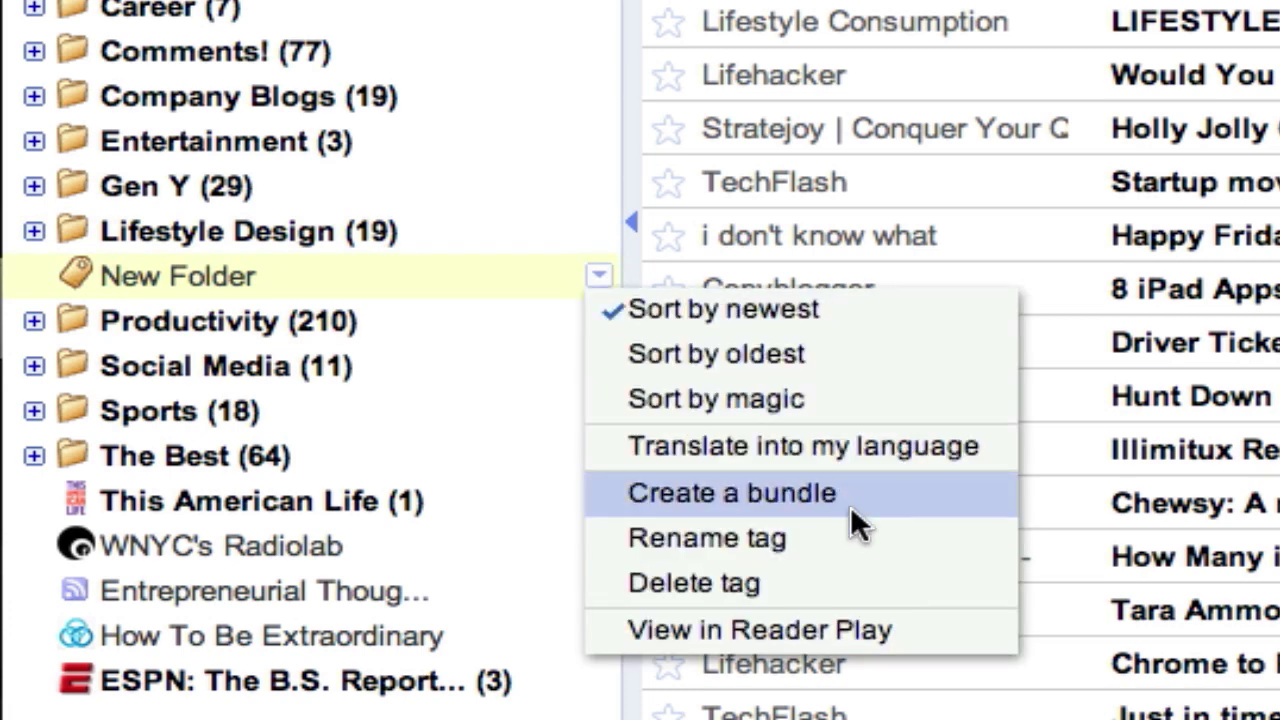
click(810, 584)
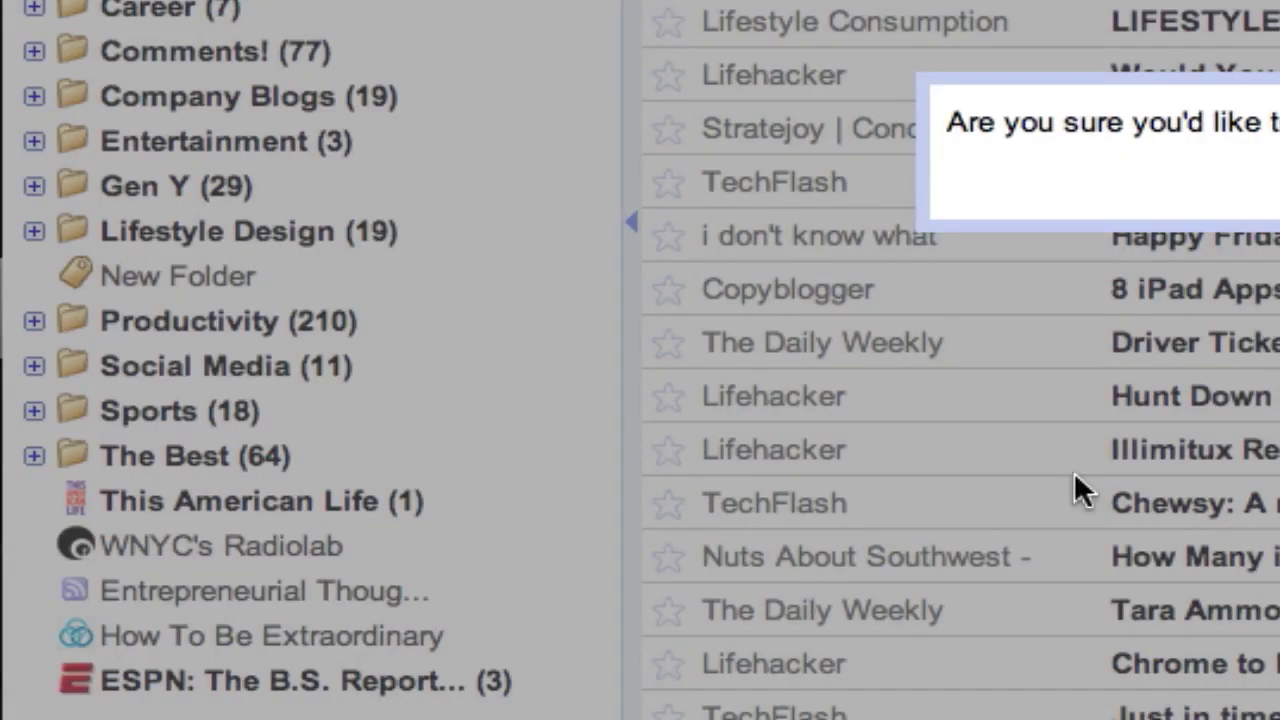
key(Return)
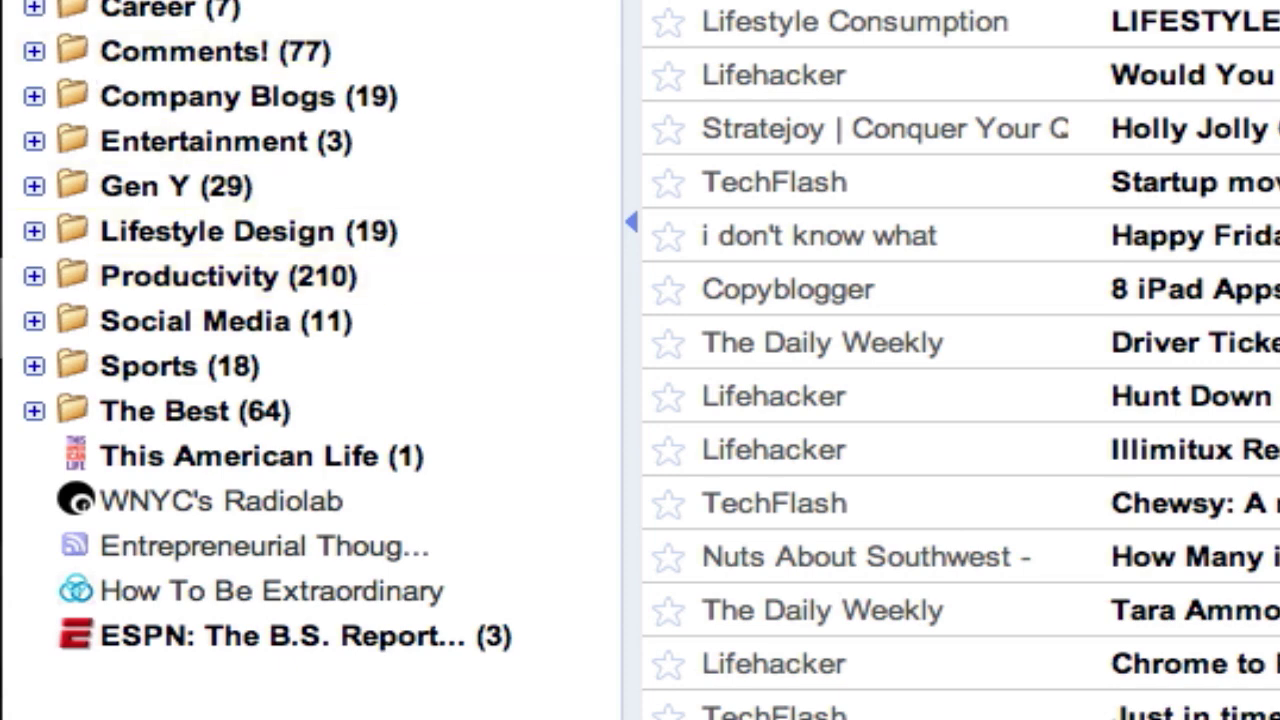
Step: Expand the Business, Career, Comments!, Company Blogs and Entertainment folders
scroll(300, 360, up, 5)
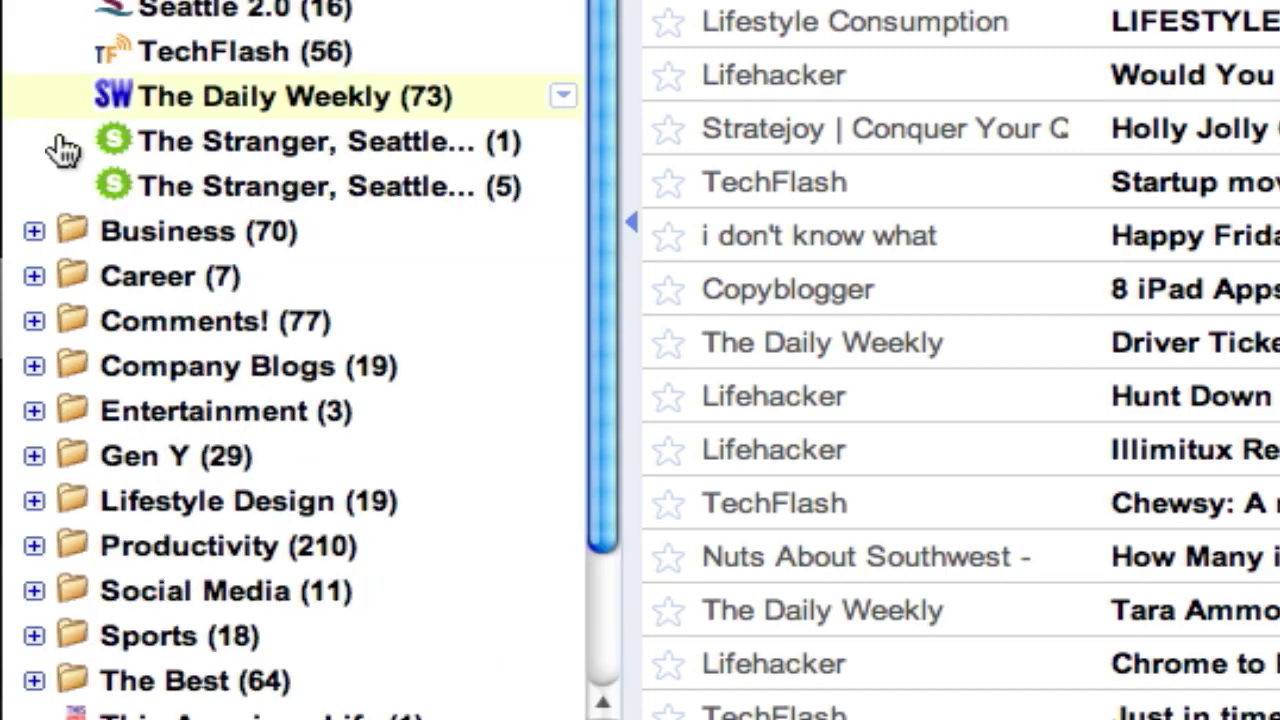
click(34, 231)
scroll(30, 295, down, 7)
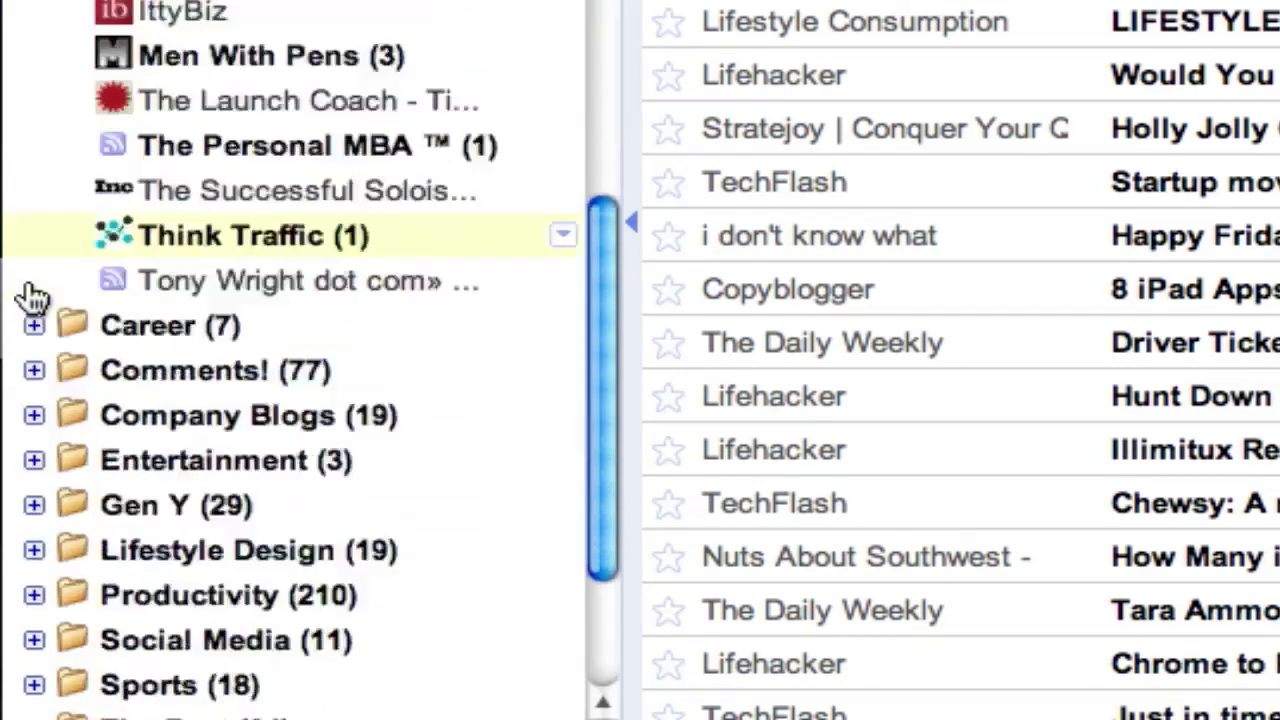
click(34, 302)
scroll(25, 318, down, 4)
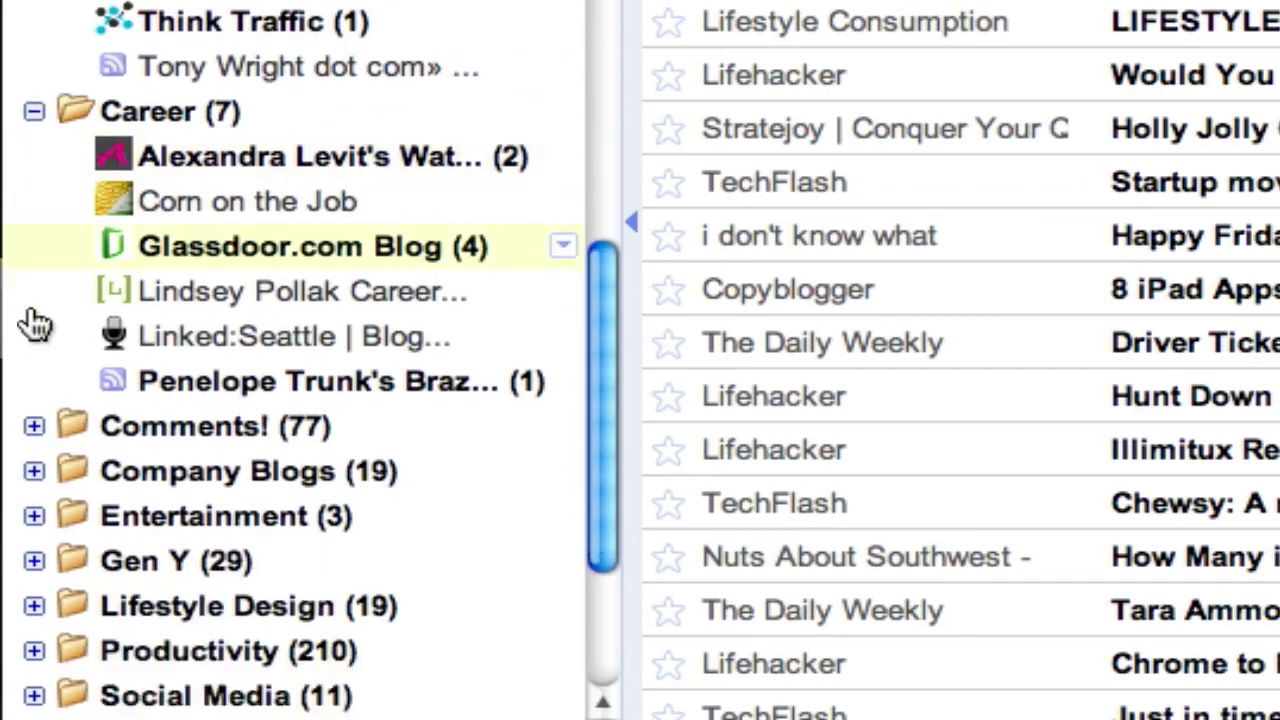
click(34, 225)
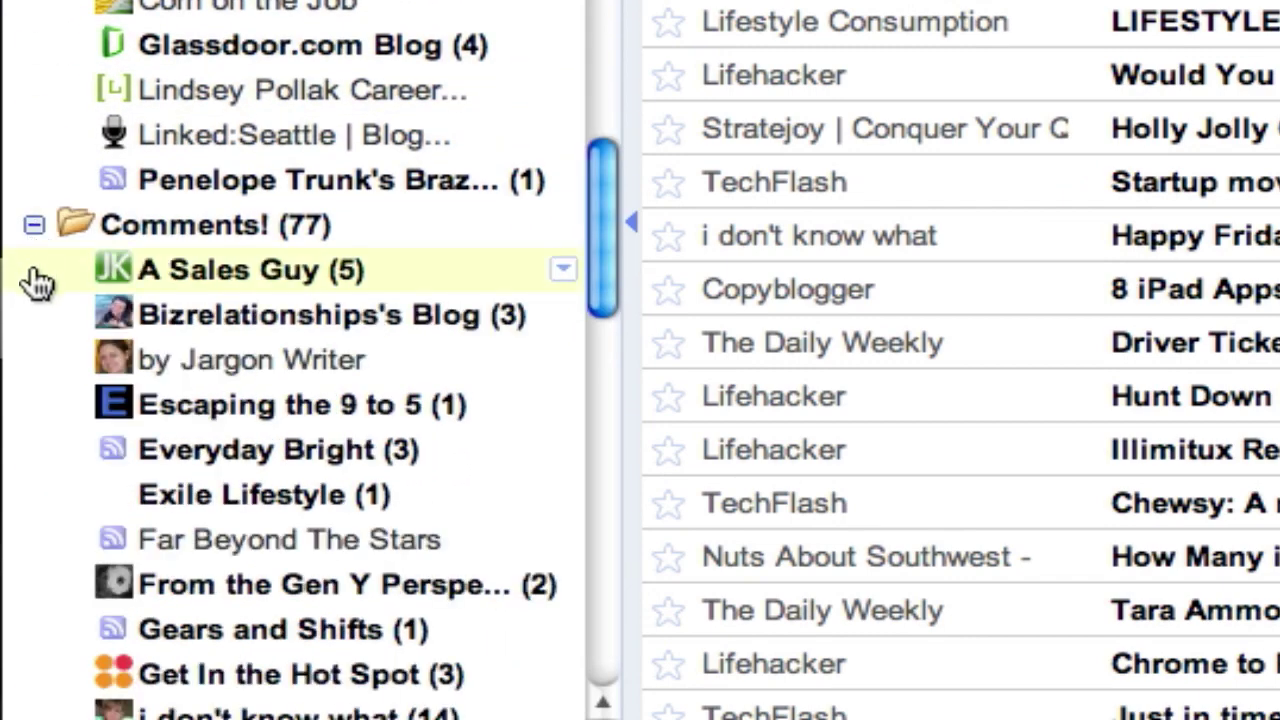
scroll(34, 280, down, 7)
scroll(37, 284, down, 9)
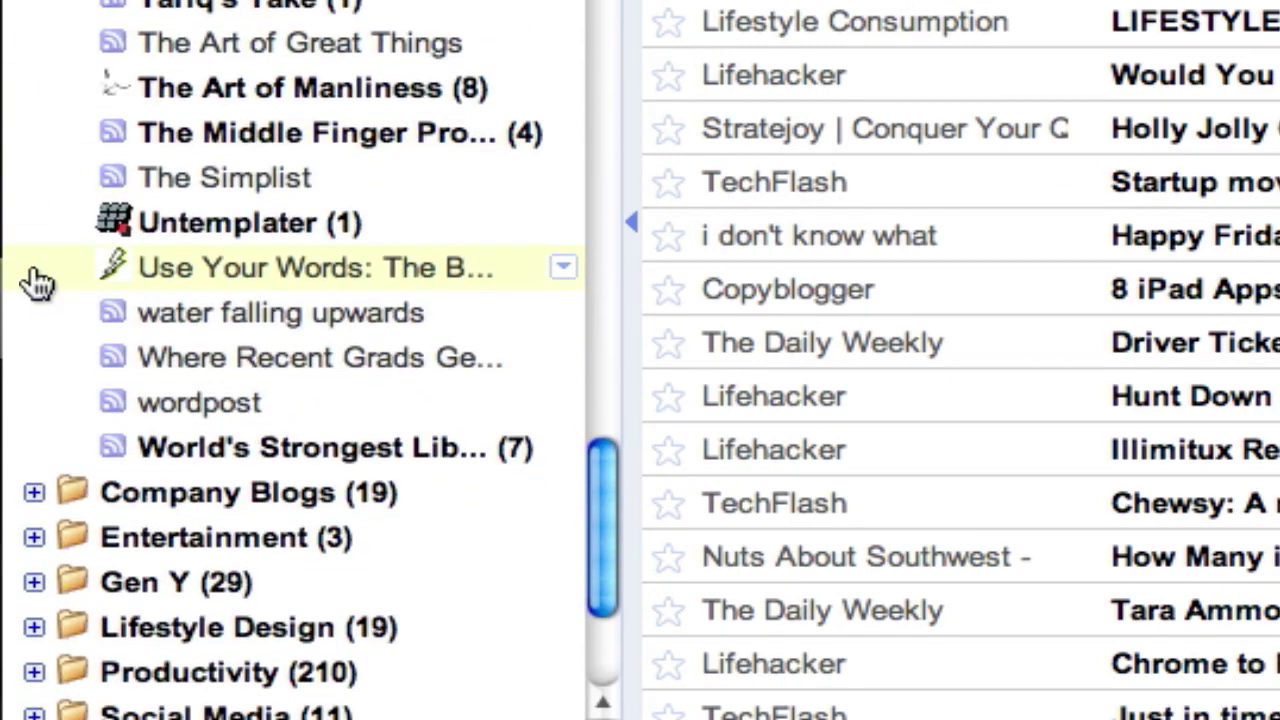
click(34, 334)
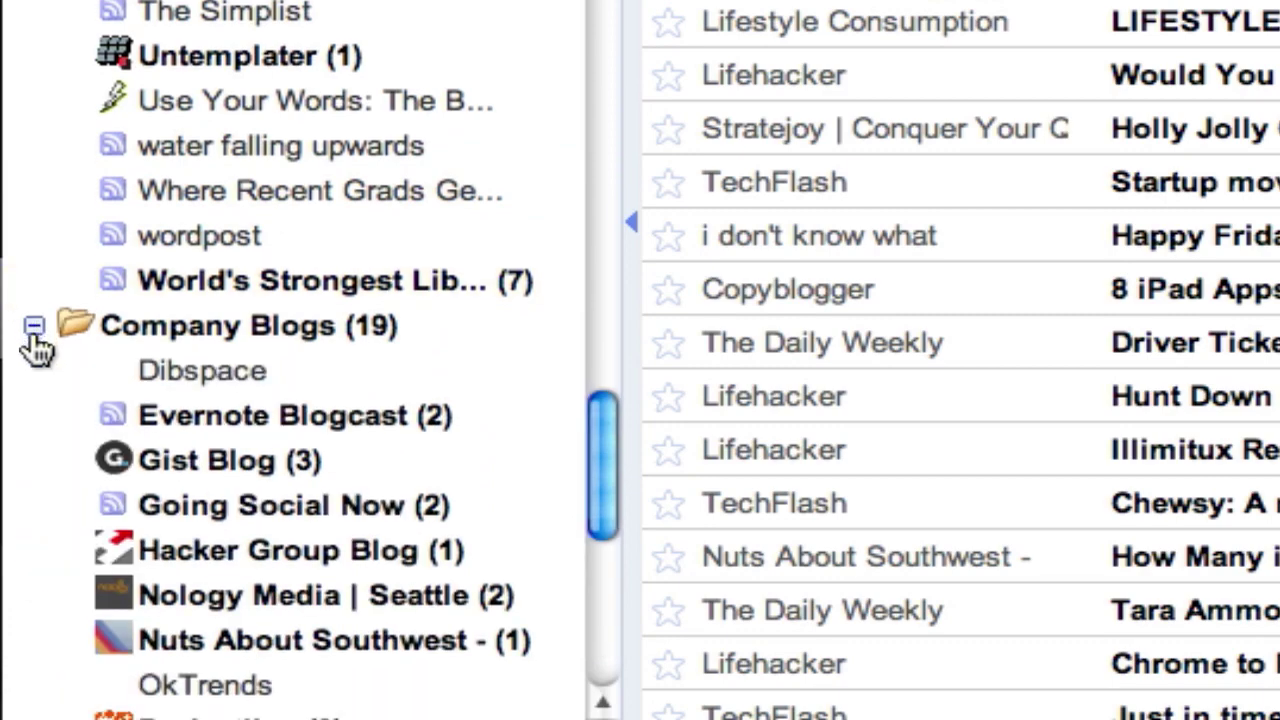
scroll(35, 345, down, 7)
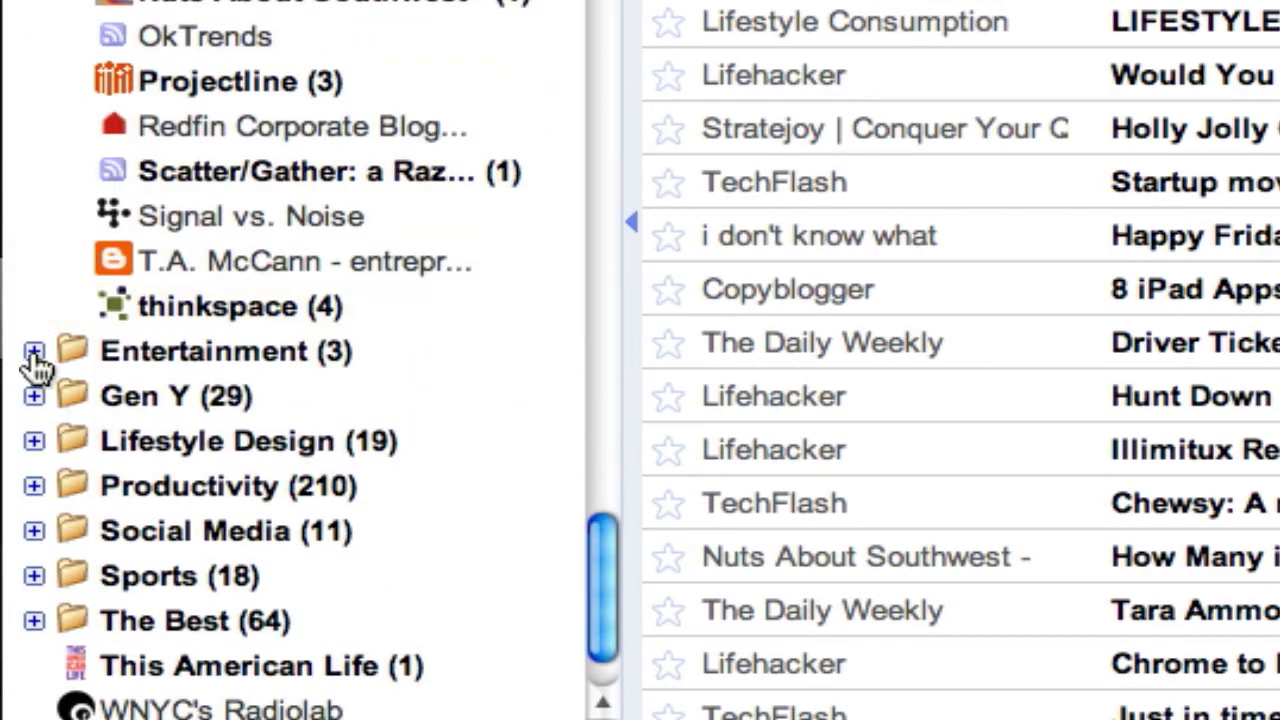
click(34, 352)
Step: Expand the Gen Y, Lifestyle Design and Productivity folders
scroll(35, 358, down, 2)
click(34, 282)
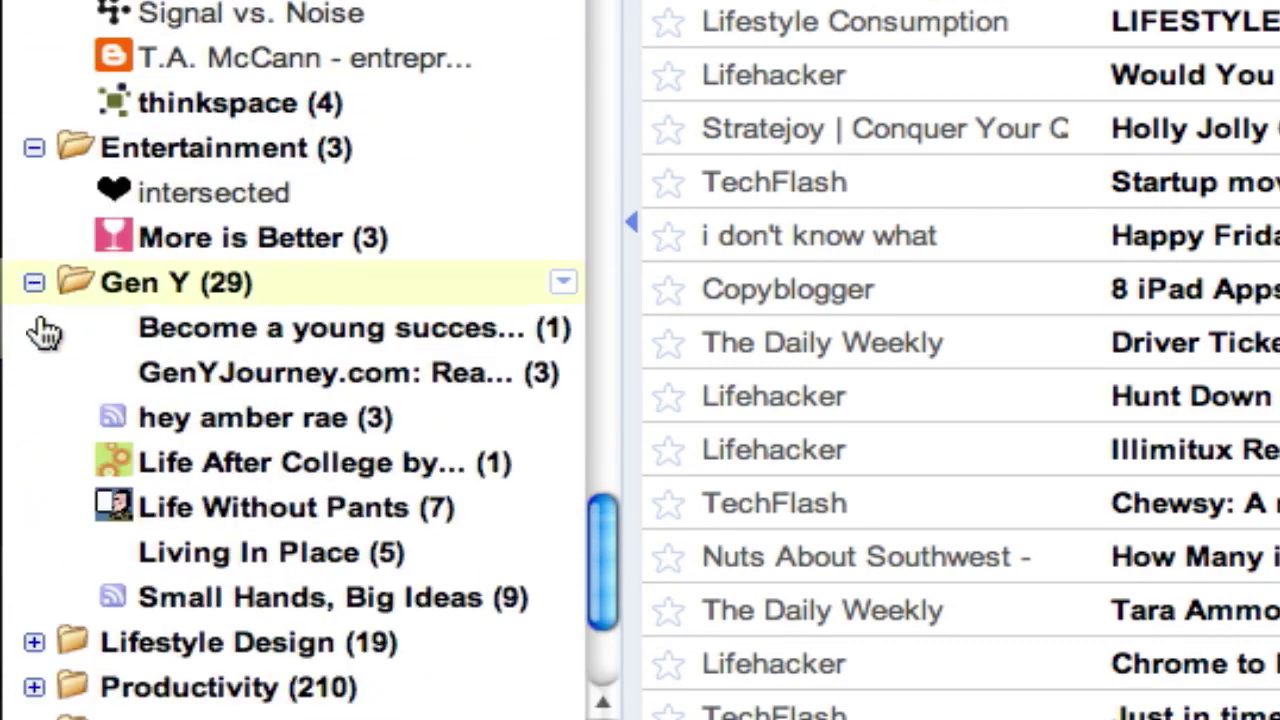
scroll(38, 335, down, 3)
click(35, 328)
scroll(40, 334, down, 5)
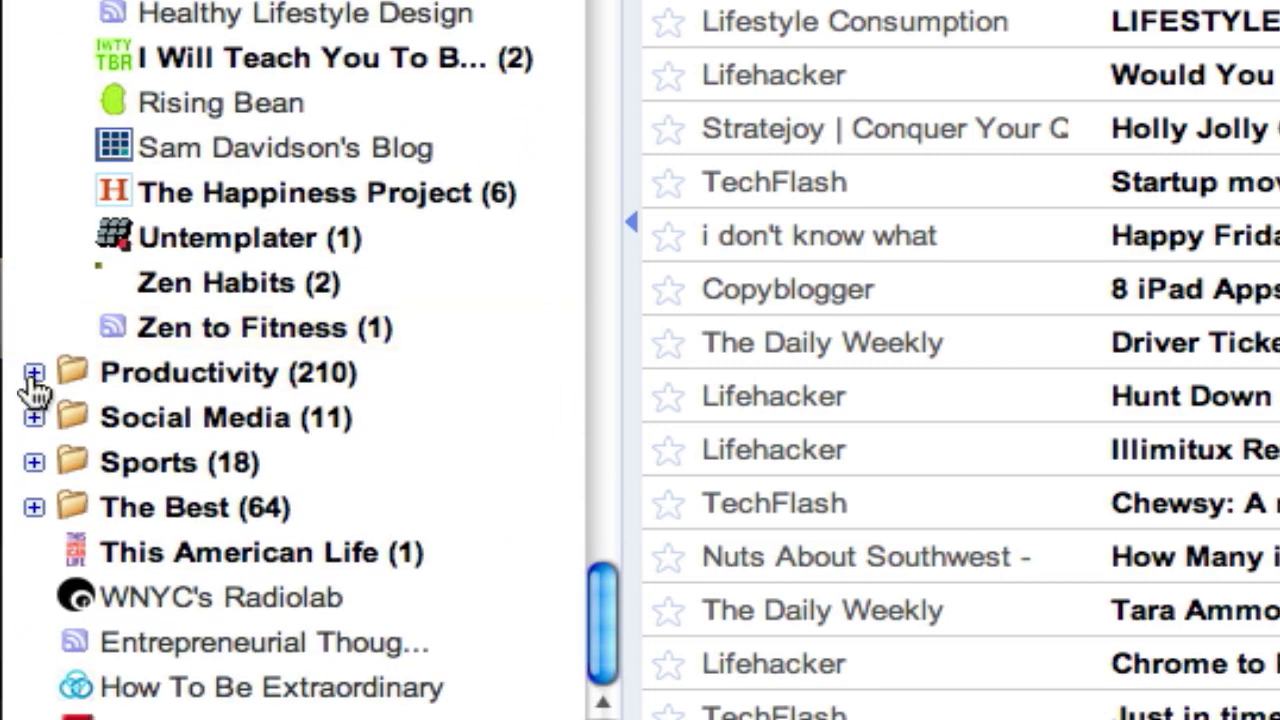
click(34, 372)
scroll(35, 392, down, 5)
scroll(35, 392, down, 1)
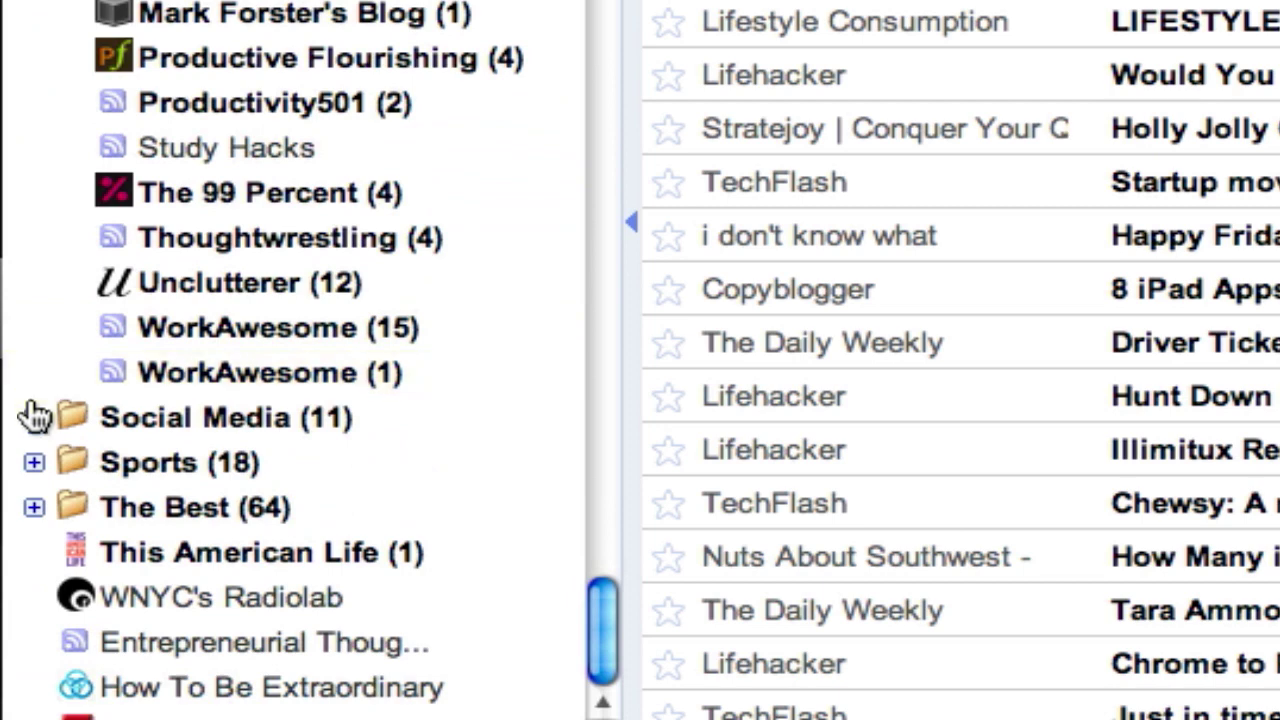
Step: Expand the Social Media, Sports and The Best folders, then return to the list's top
click(34, 411)
scroll(33, 424, down, 2)
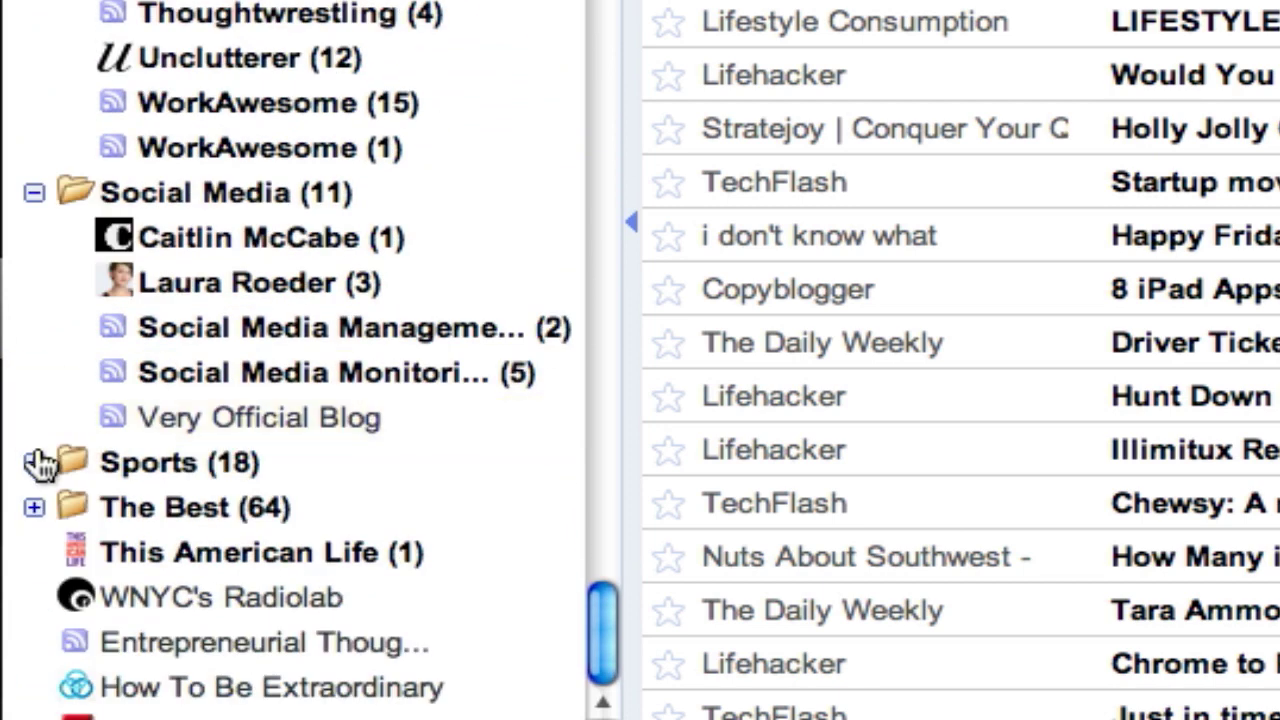
click(34, 462)
scroll(34, 470, down, 1)
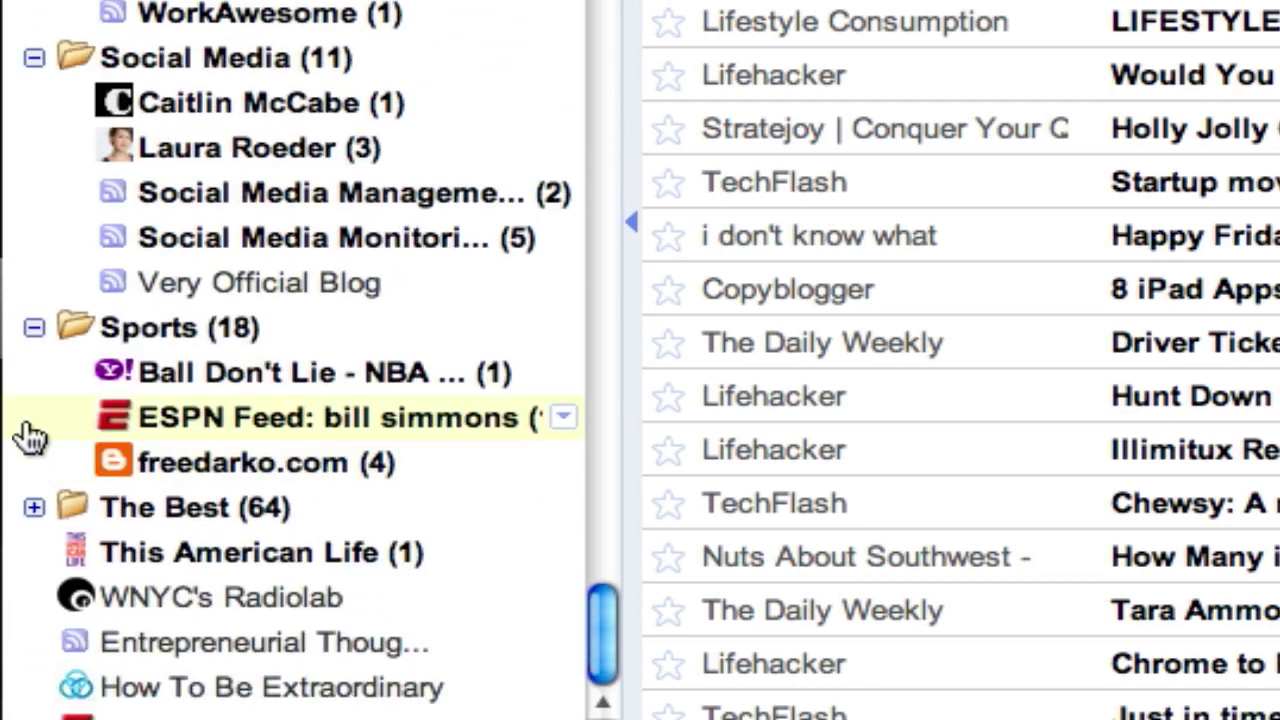
click(34, 510)
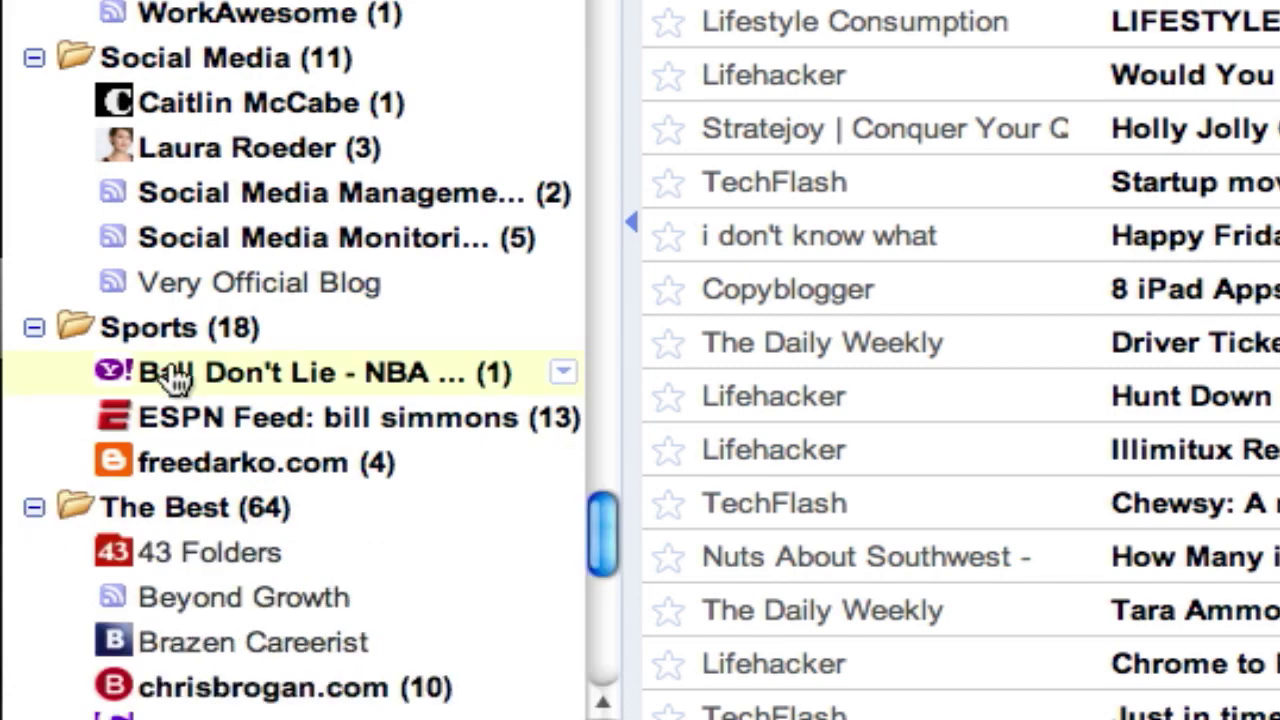
scroll(168, 378, down, 5)
scroll(168, 378, up, 15)
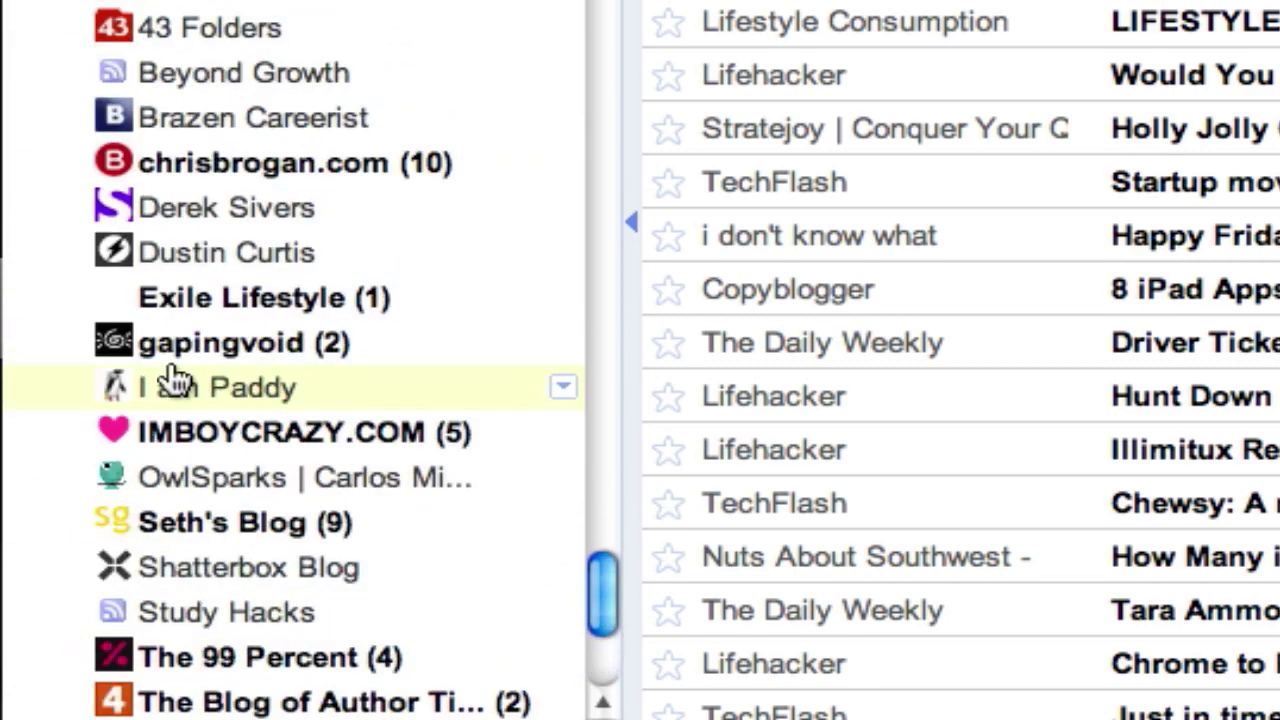
scroll(172, 378, up, 15)
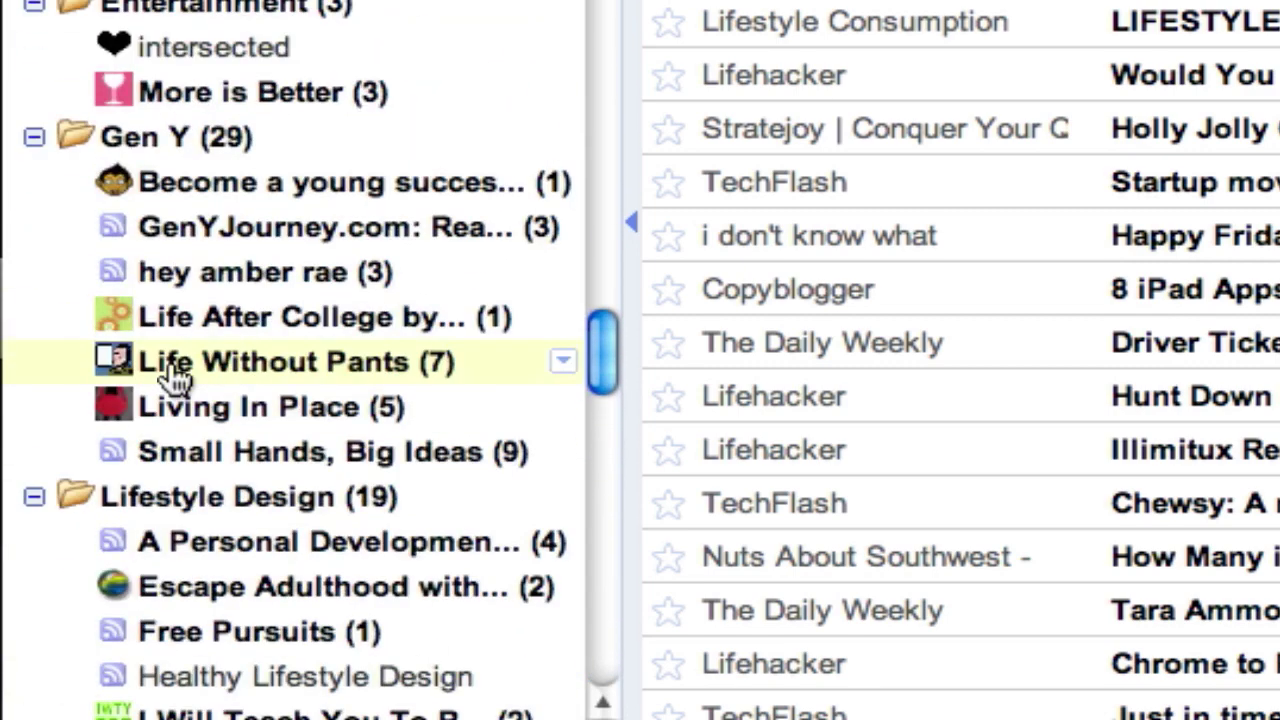
scroll(172, 378, up, 10)
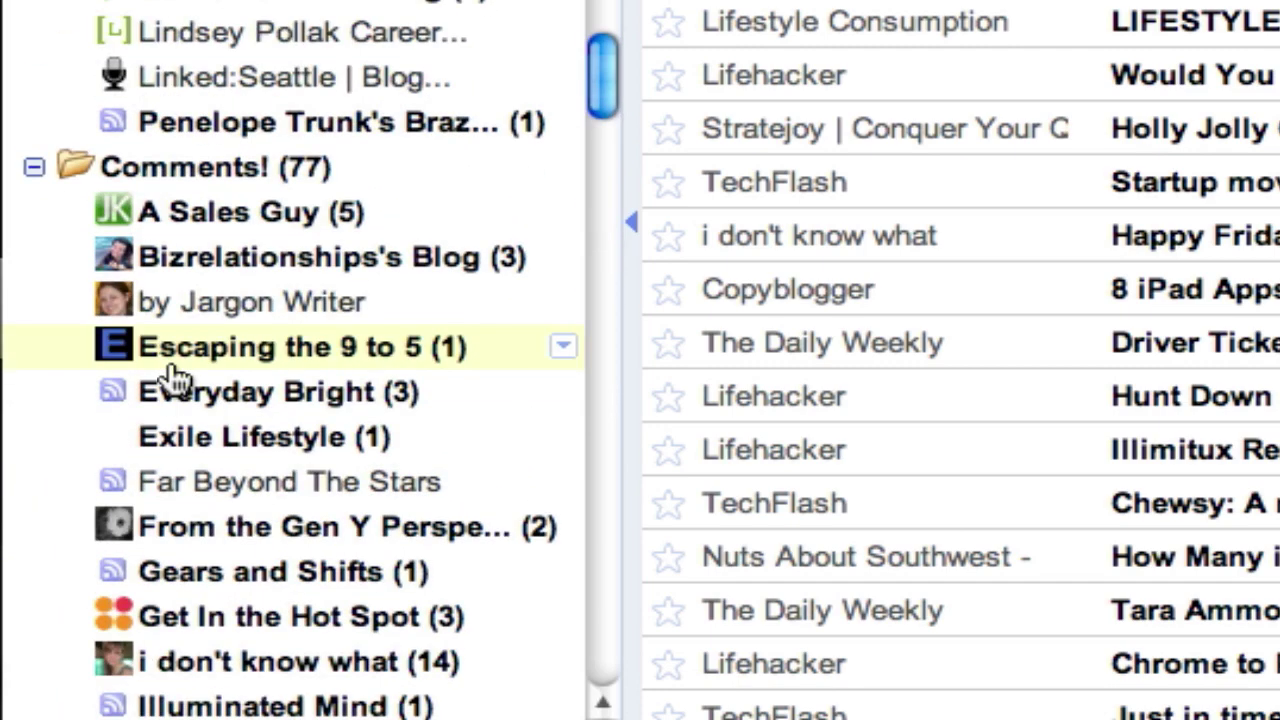
scroll(172, 378, up, 3)
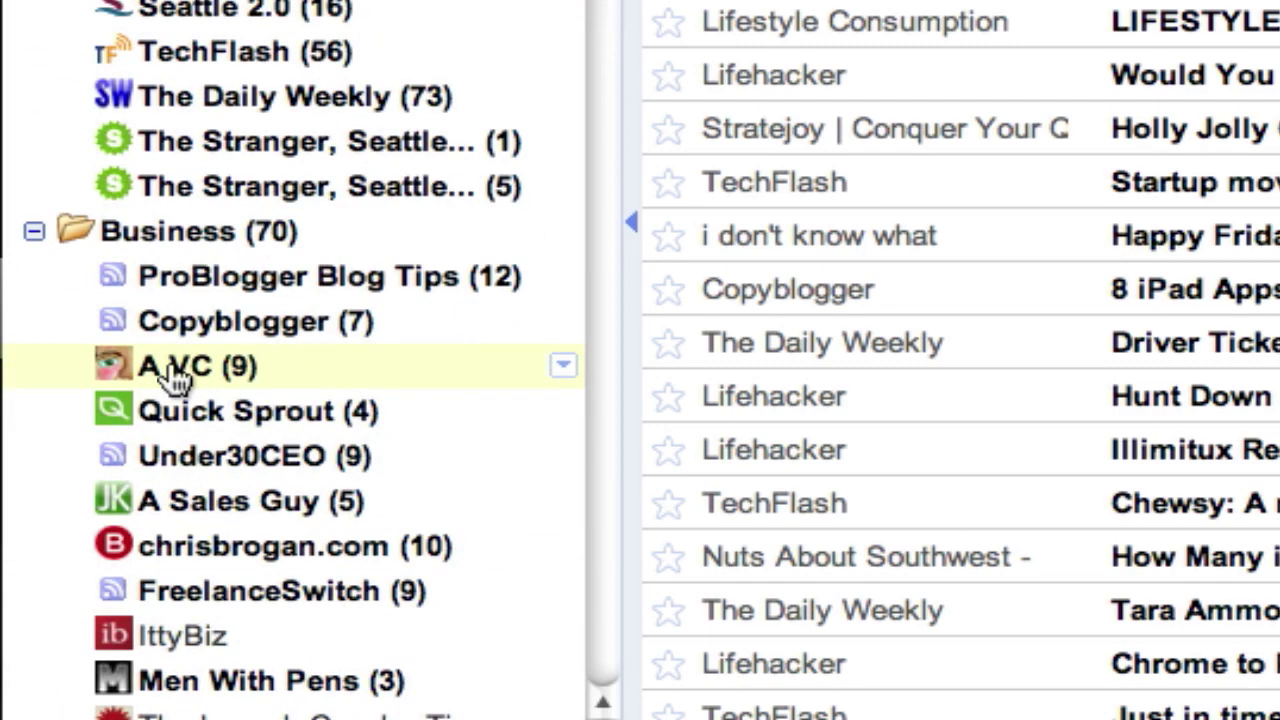